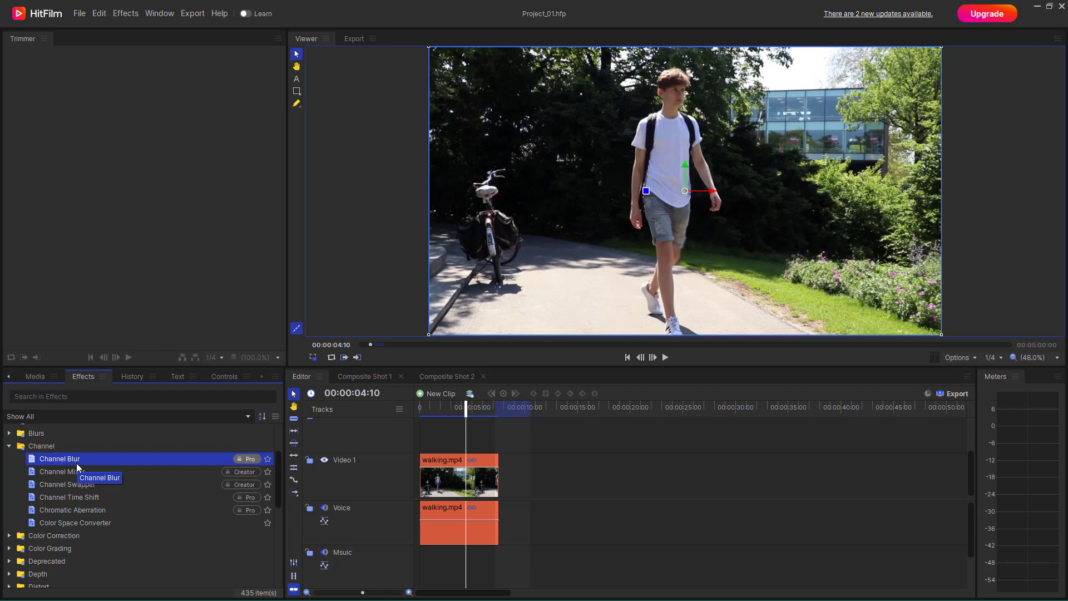
Apply Channel Blur to walking.mp4 and try the Only Blue and Only Green presets
left_click_drag(76, 463, 450, 479)
left_click(171, 527)
left_click(179, 462)
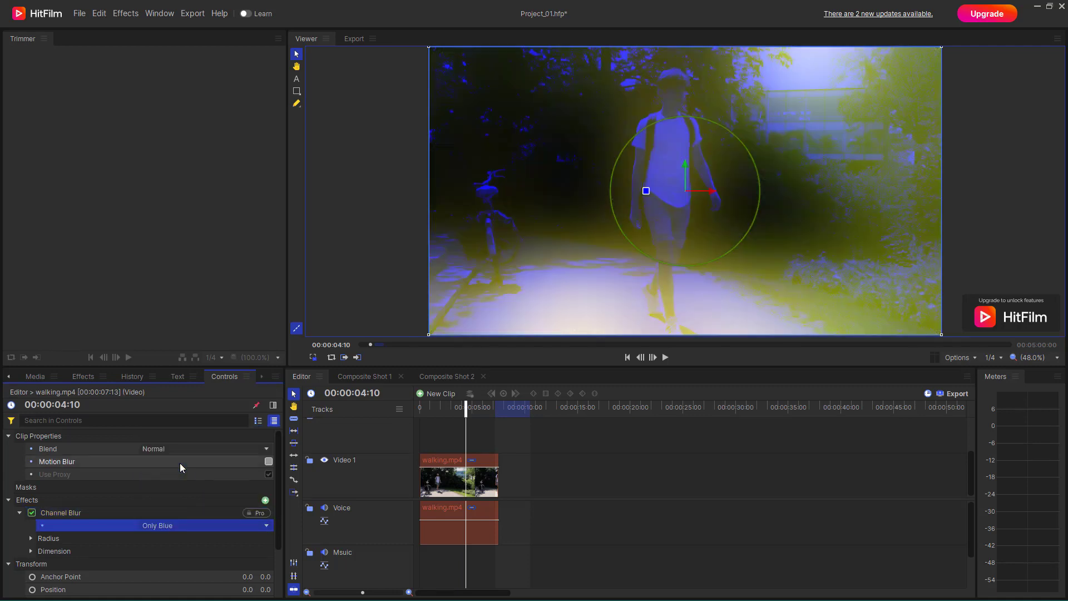
left_click(180, 525)
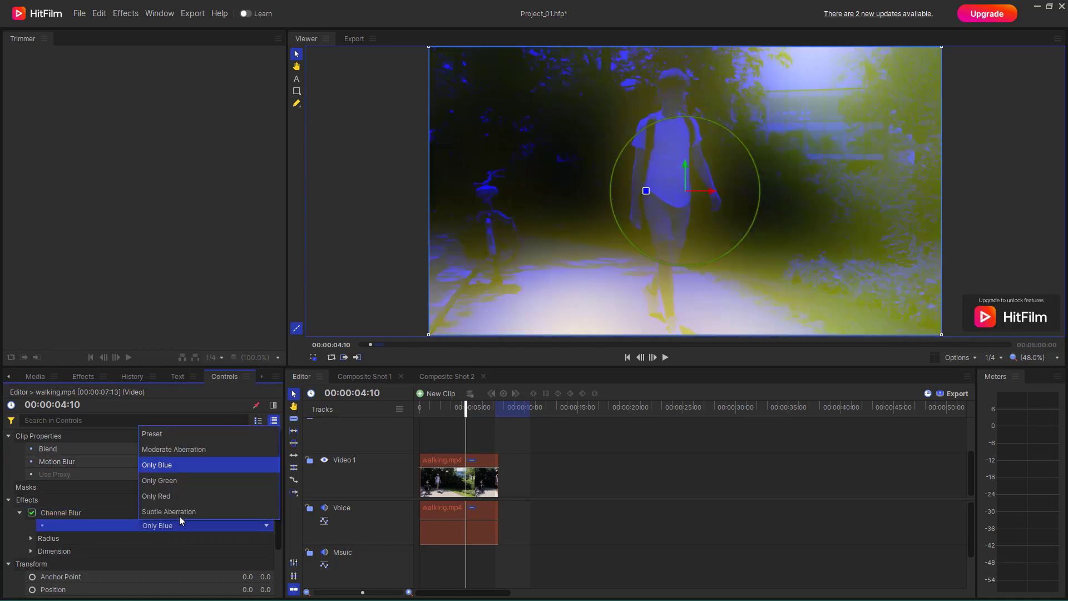
left_click(182, 480)
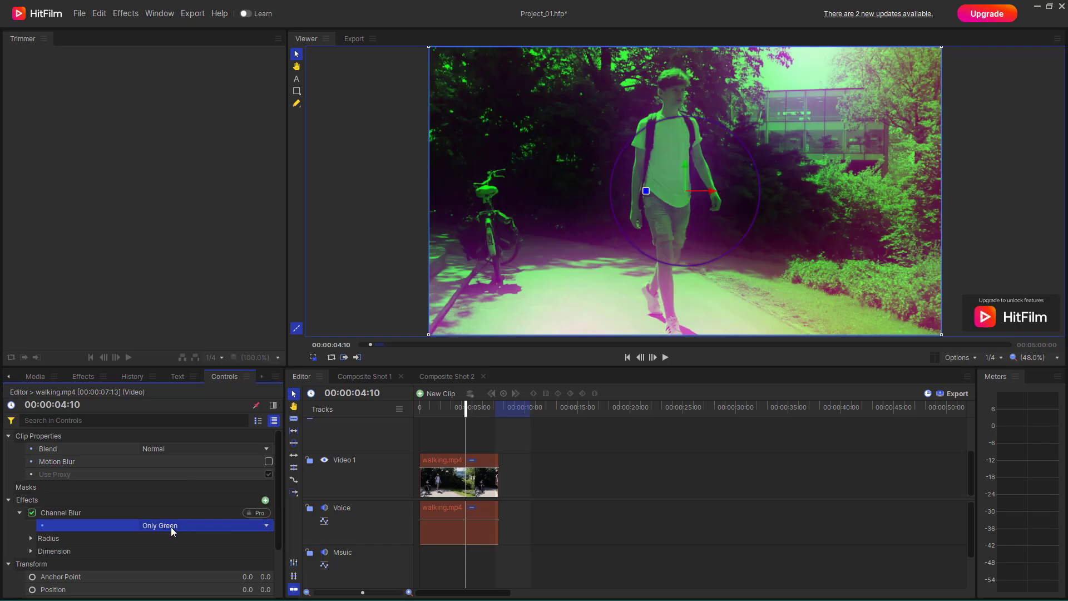
Try the Only Red, Subtle Aberration and Moderate Aberration presets
left_click(172, 526)
left_click(182, 495)
left_click(174, 525)
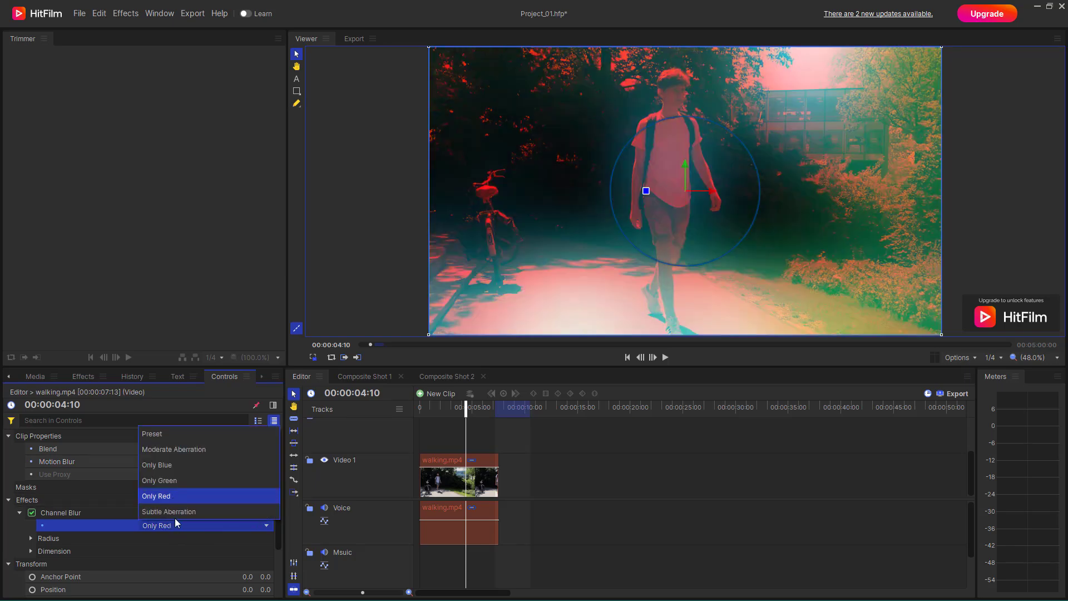
left_click(177, 511)
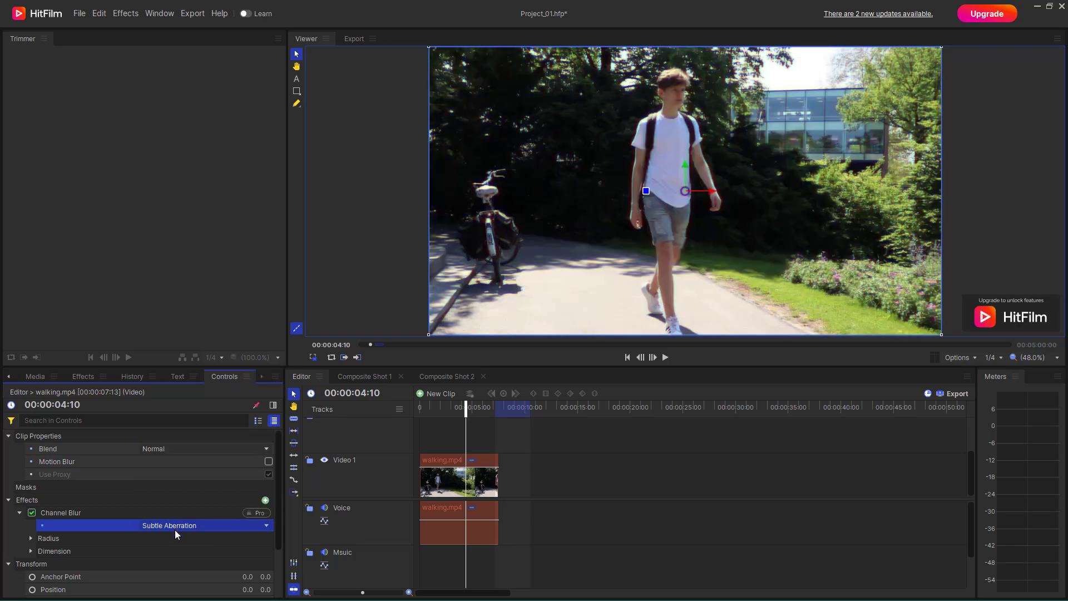
left_click(185, 527)
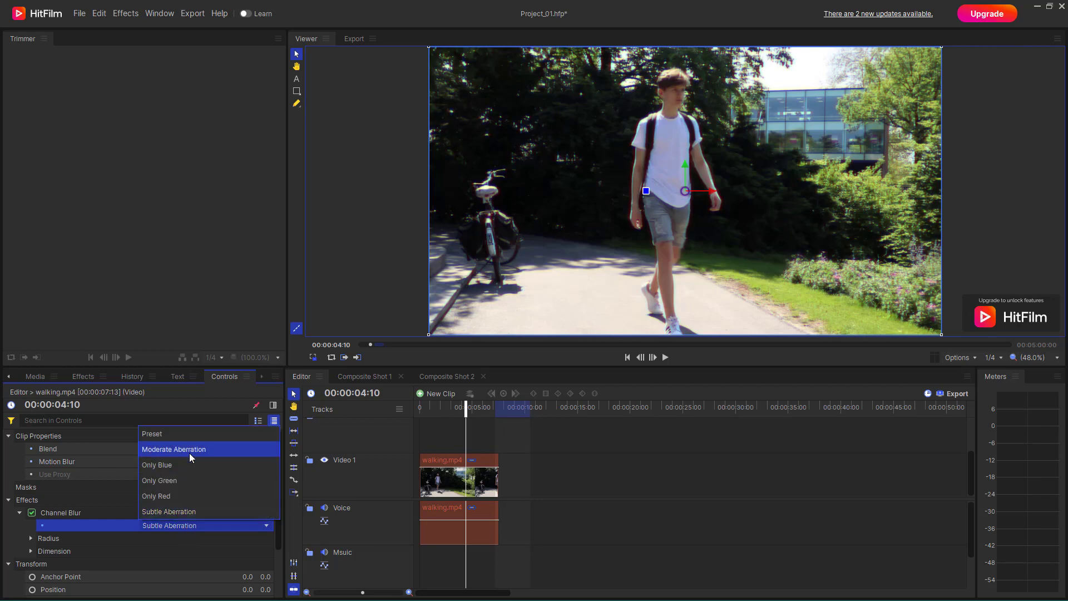
left_click(189, 451)
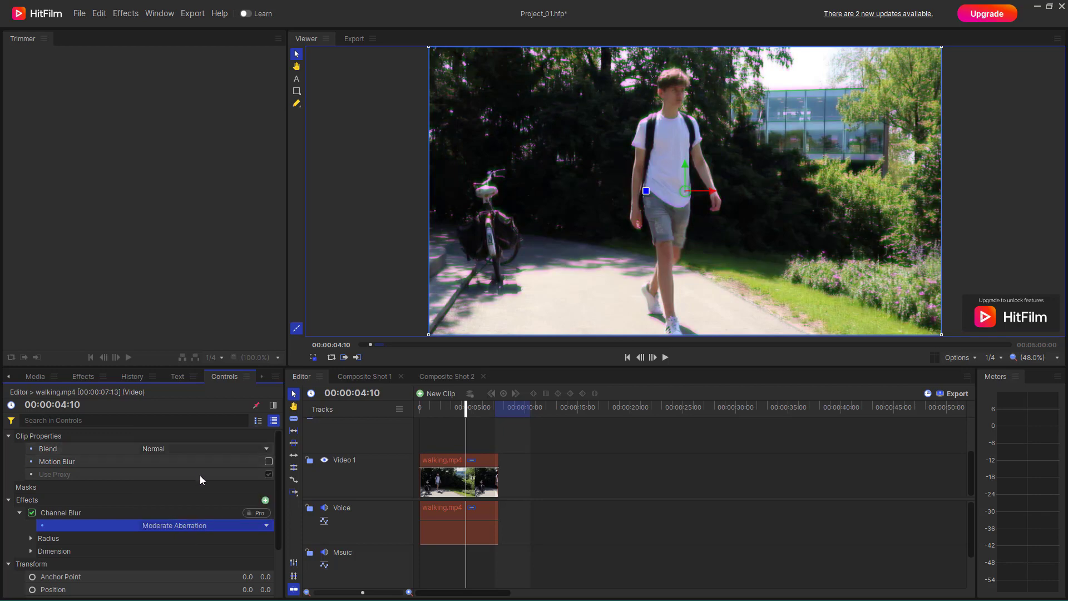
Return Channel Blur to its default preset and expand the per-channel Radius values
left_click(176, 526)
left_click(181, 433)
left_click(31, 538)
scroll(148, 530, "down", 2)
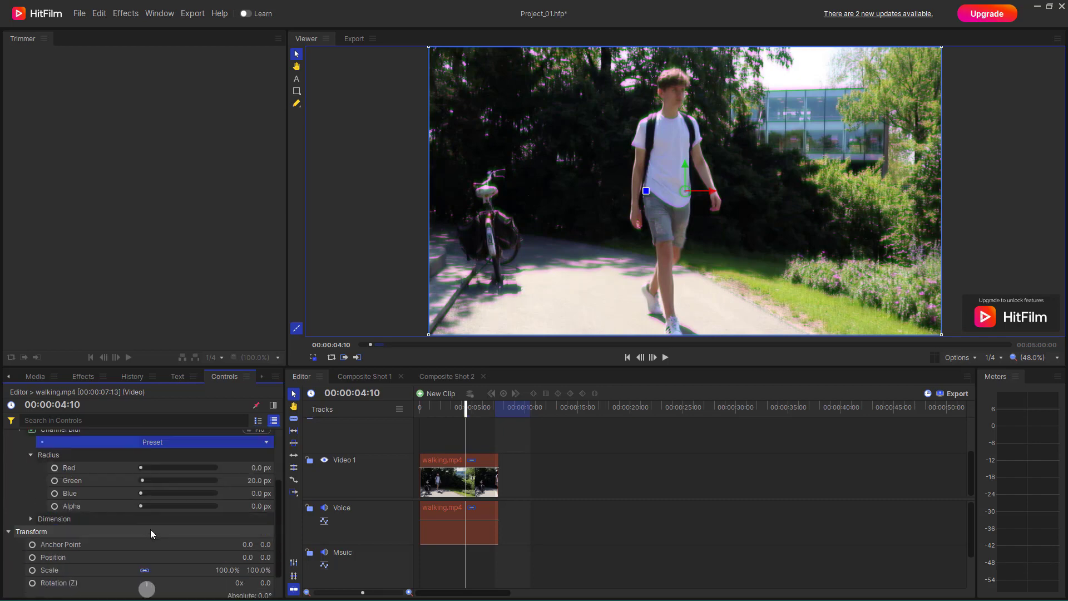
Set the Channel Blur radii to Green 120 px and Blue 154.1 px, with the clip nudged to Position -4.1
left_click_drag(142, 466, 151, 492)
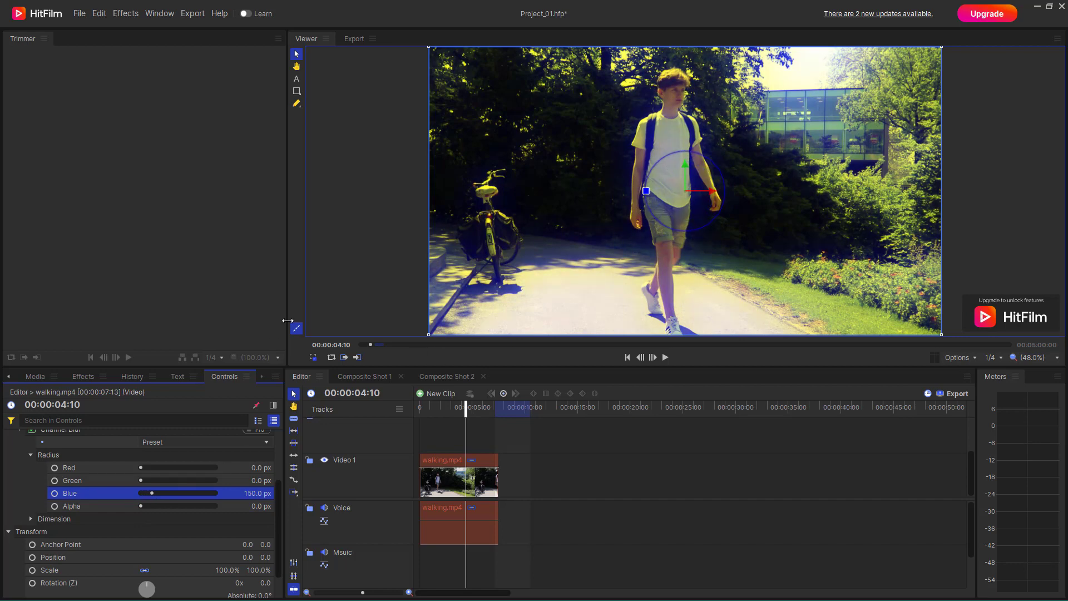
left_click_drag(142, 480, 143, 481)
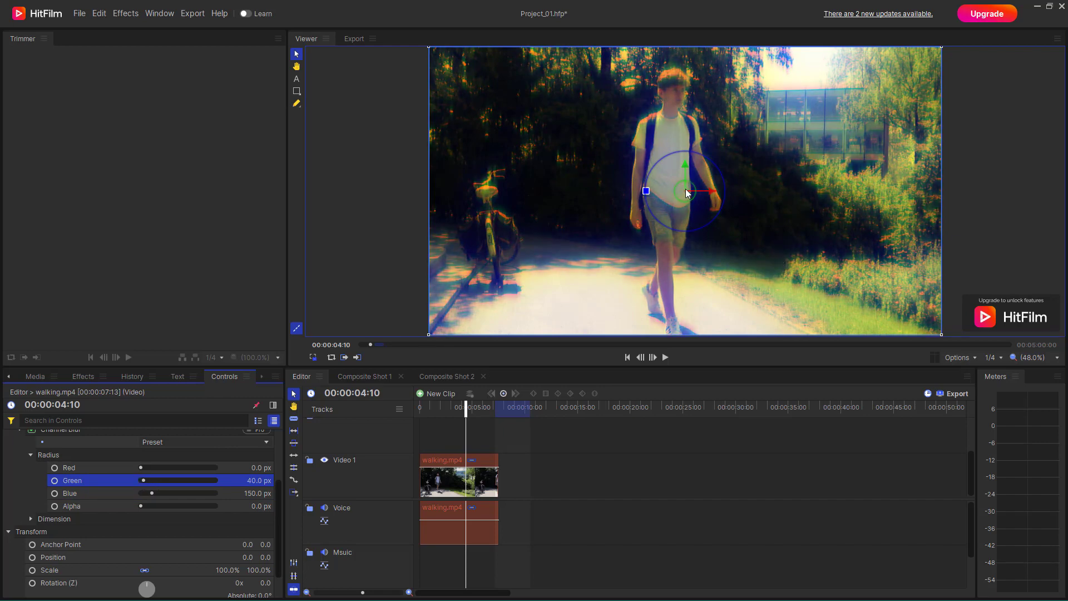
left_click_drag(710, 190, 645, 193)
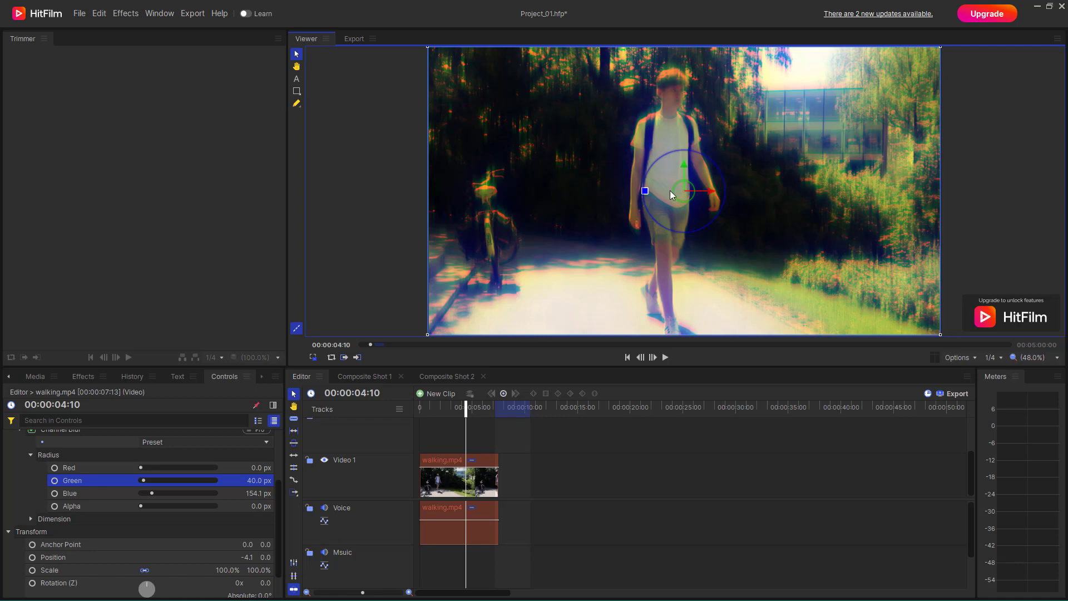
left_click(686, 189)
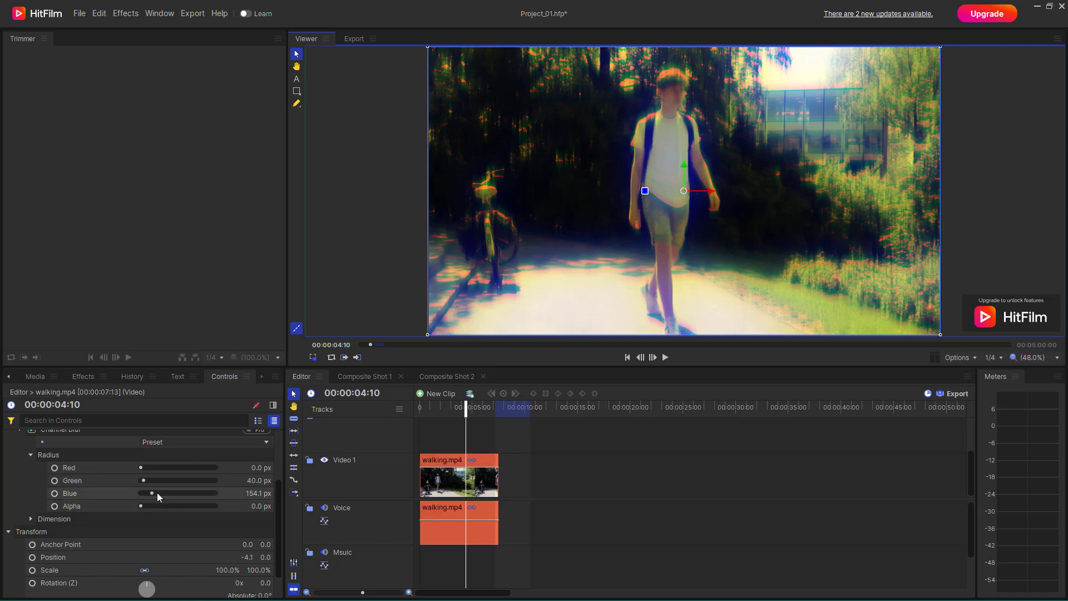
mouse_move(143, 480)
left_mouse_down()
mouse_move(153, 479)
mouse_move(139, 468)
mouse_move(158, 467)
mouse_move(132, 468)
left_mouse_up()
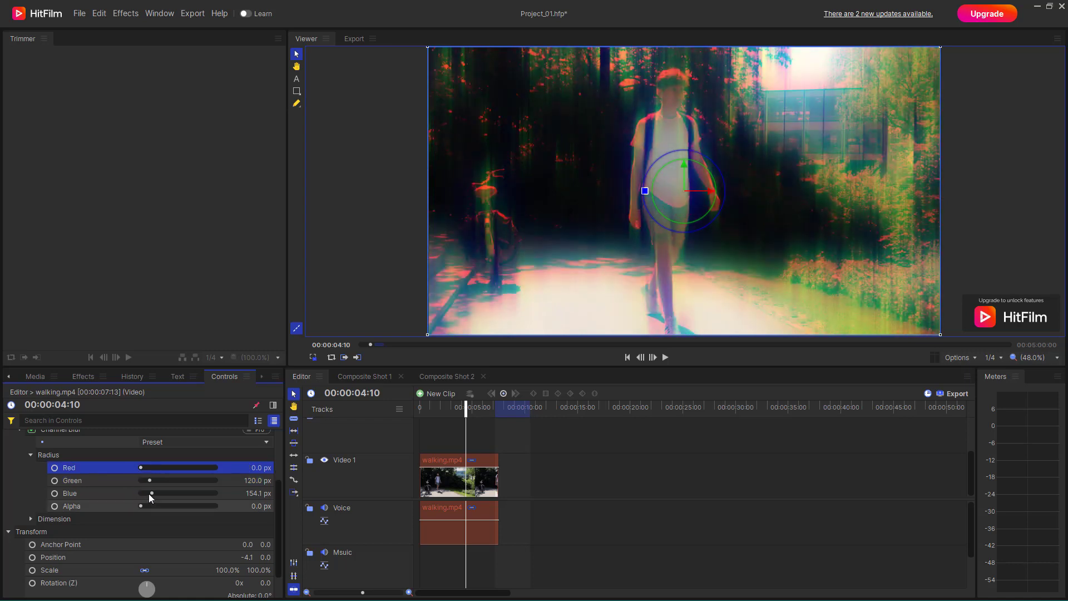
Expand Dimension and set the Red channel to blur Vertically only
left_click(29, 520)
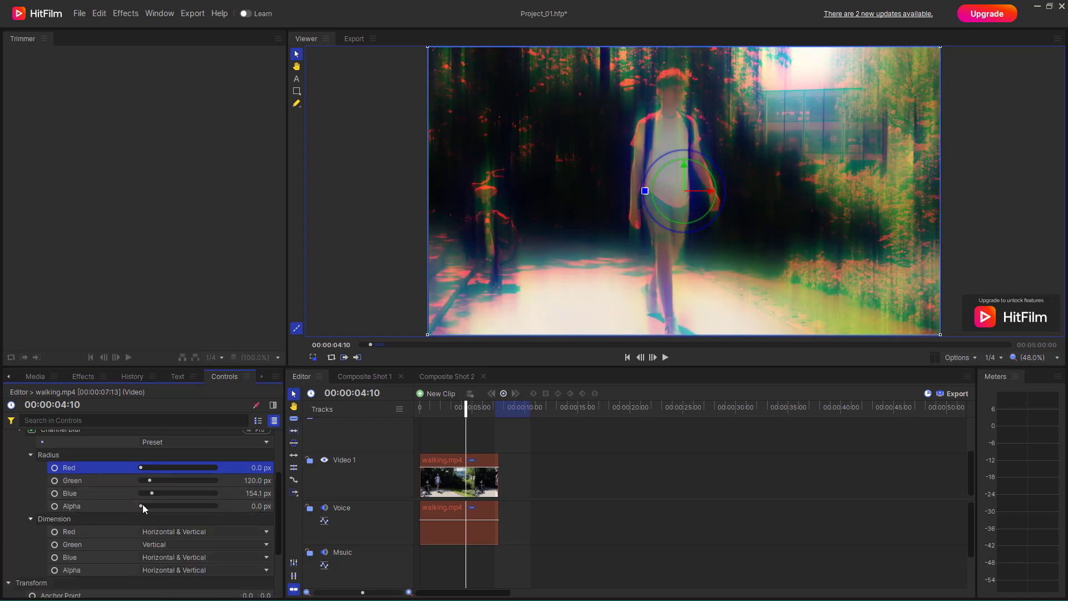
left_click(227, 532)
left_click(180, 566)
left_click(179, 532)
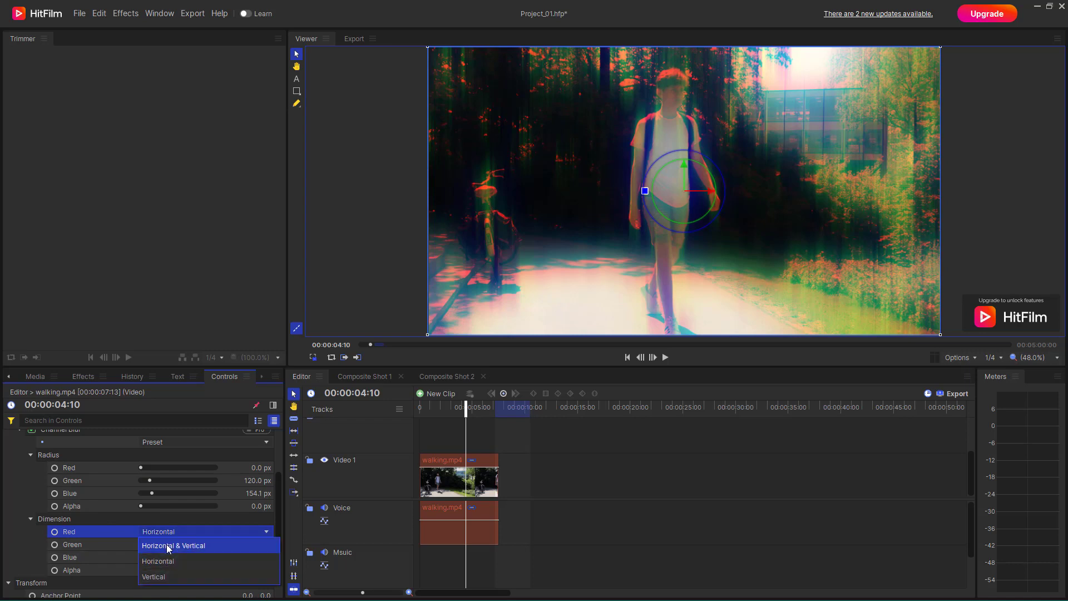
left_click(167, 545)
left_click(174, 530)
left_click(161, 577)
Try Horizontal for the Green channel, then set it back to both directions
left_click(173, 544)
left_click(182, 569)
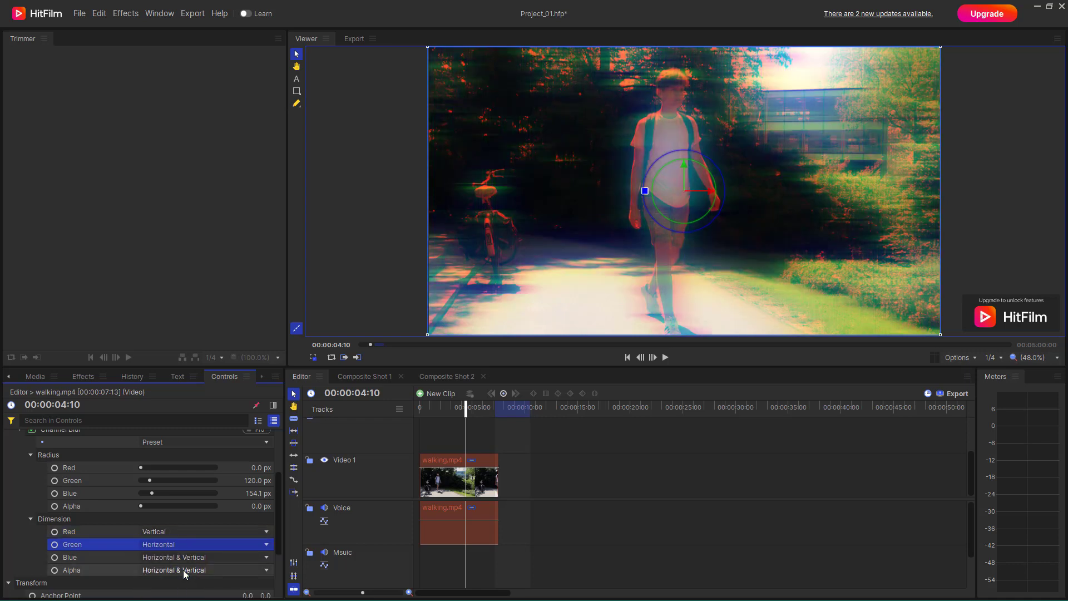
left_click(179, 547)
left_click(171, 559)
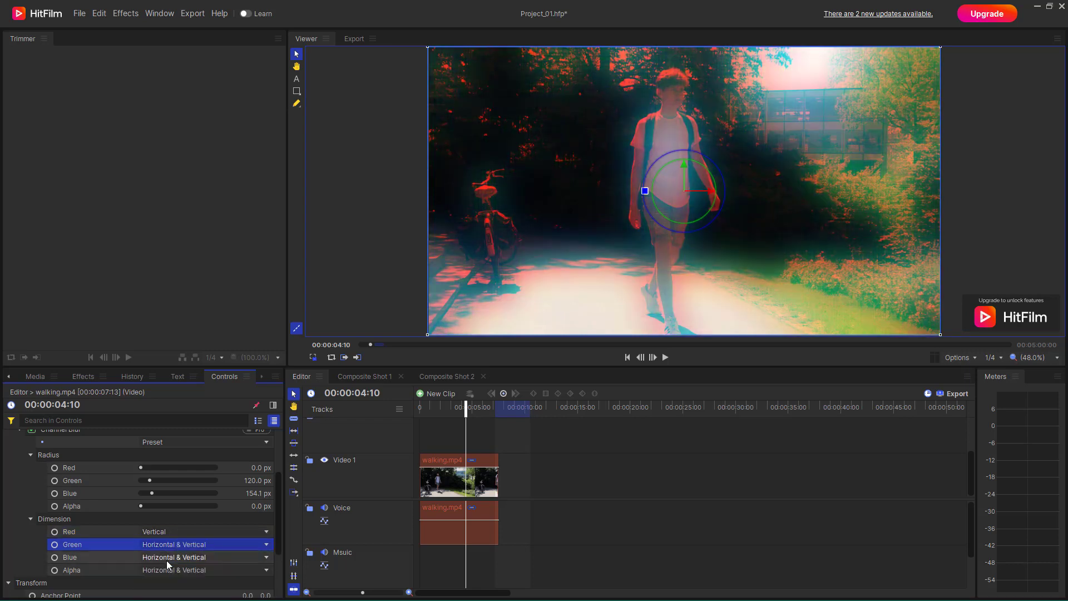
Set the Blue channel to blur Horizontally only
left_click(171, 556)
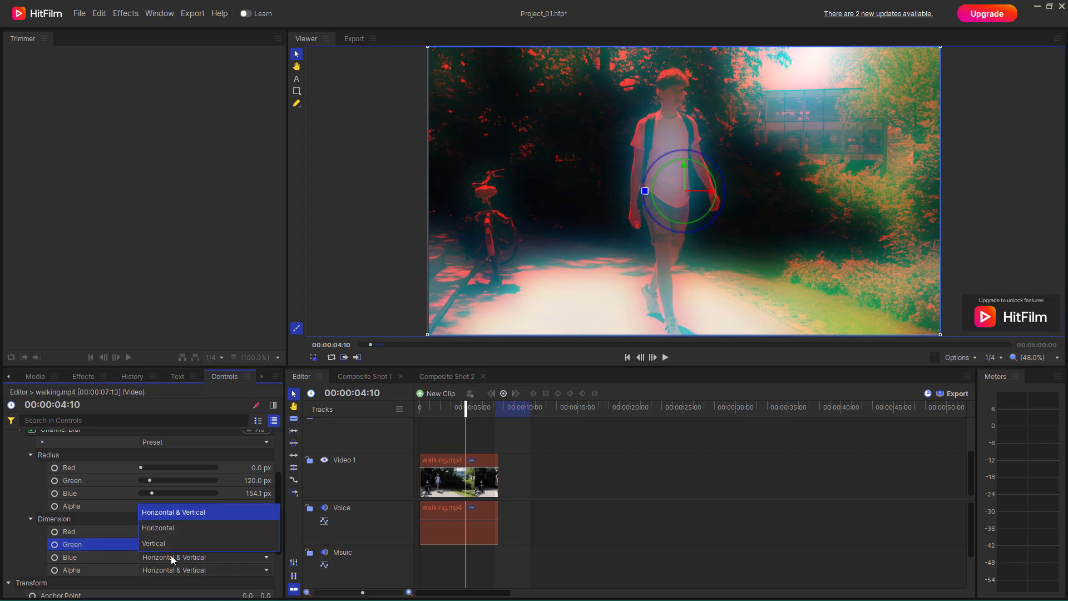
left_click(176, 533)
left_click(175, 573)
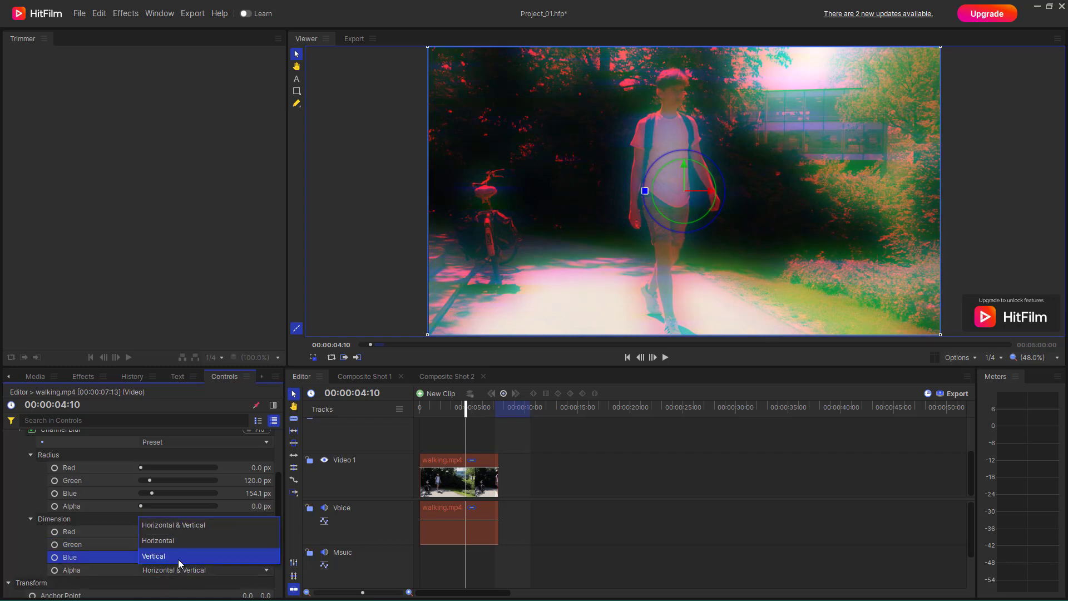
left_click(111, 531)
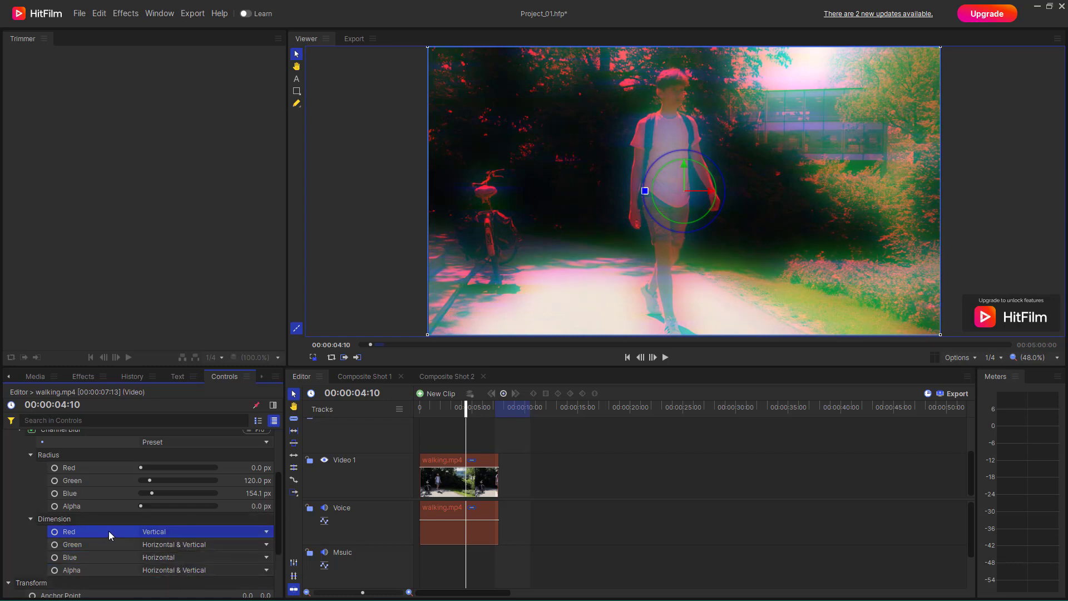
scroll(142, 528, "up", 3)
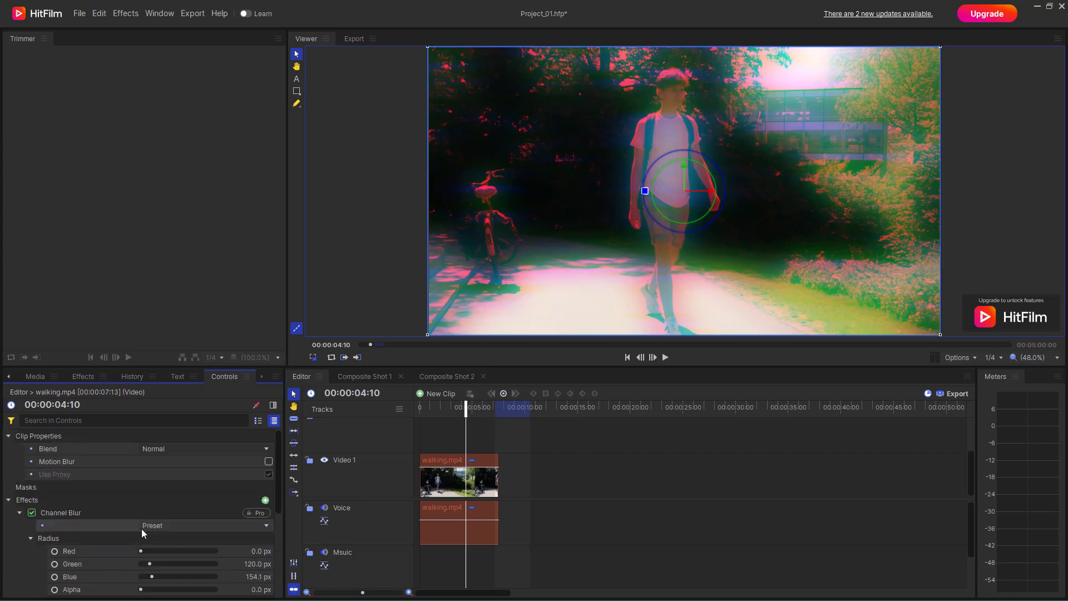
Delete Channel Blur and apply Channel Mixer from Effects > Channel to walking.mp4
left_click(71, 511)
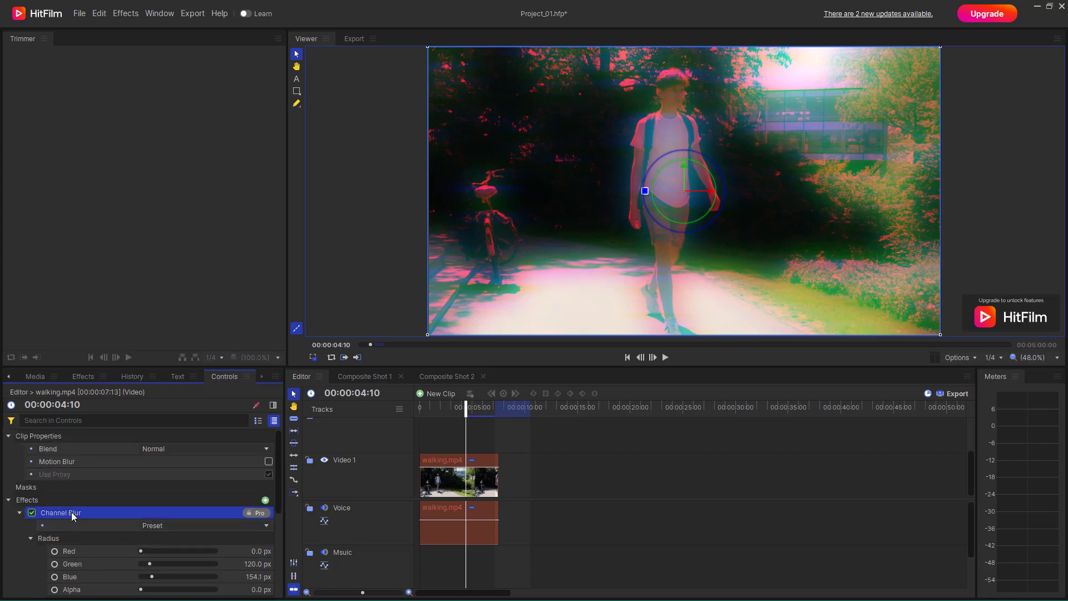
key("Delete")
left_click(78, 375)
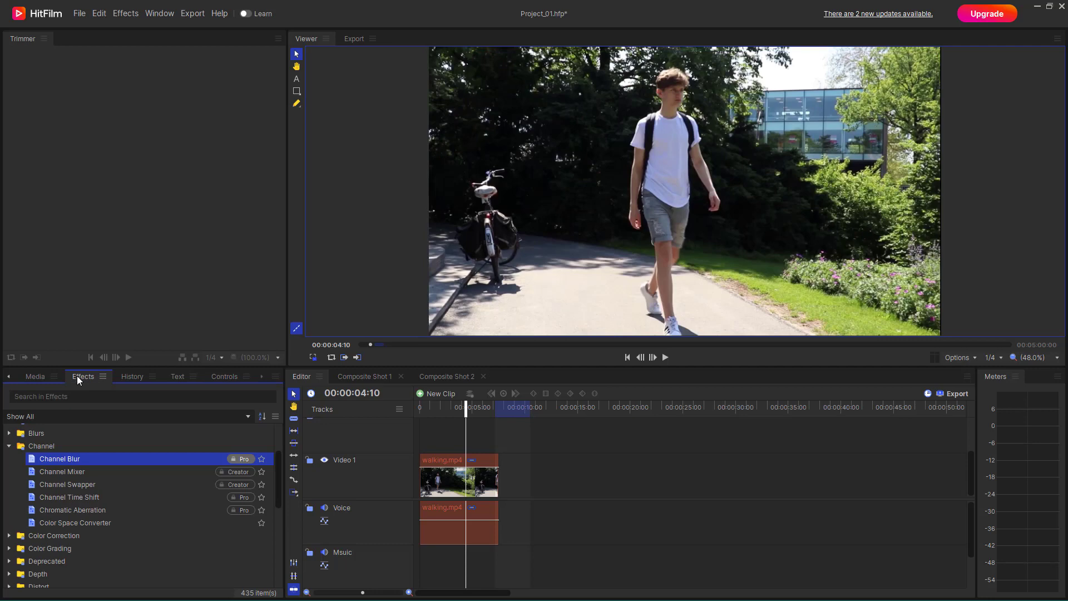
left_click(69, 474)
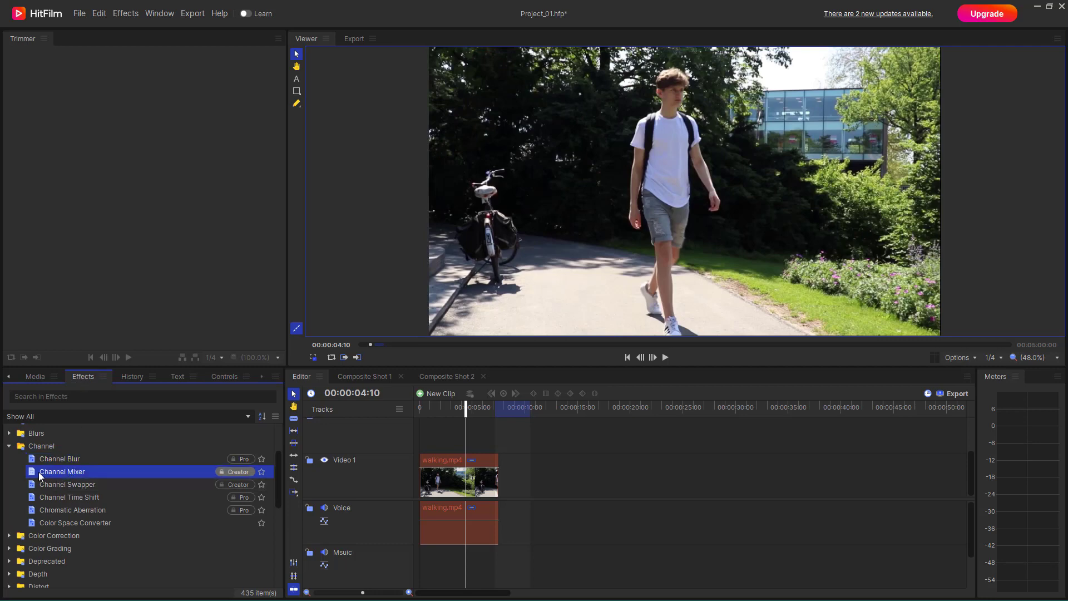
left_click_drag(33, 477, 455, 483)
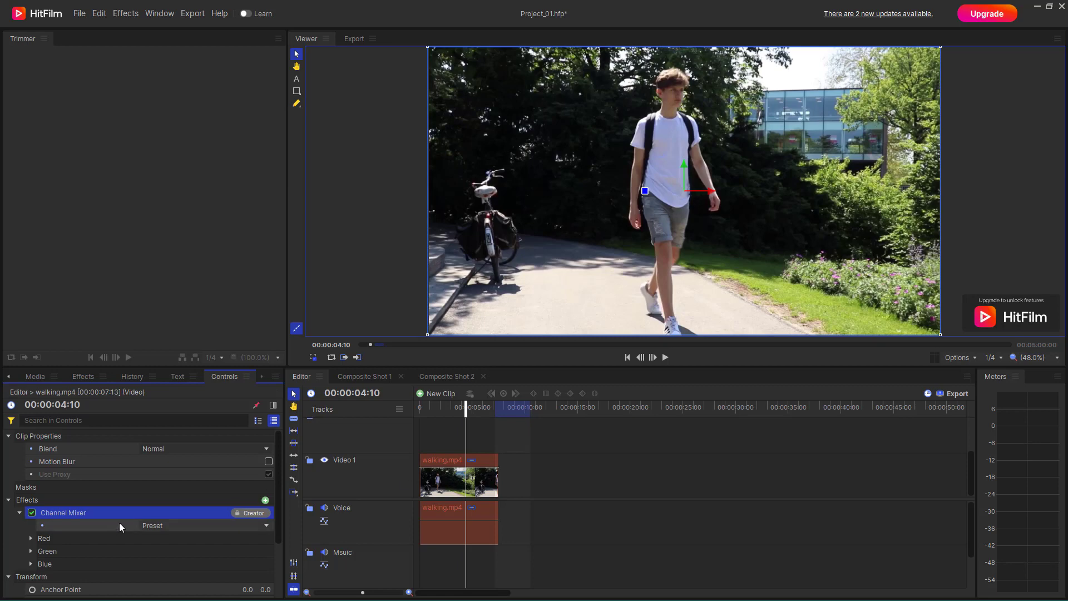
Try the B&W Blue, B&W Green and All Zeros presets, reset to Preset, and expand Red
left_click(189, 525)
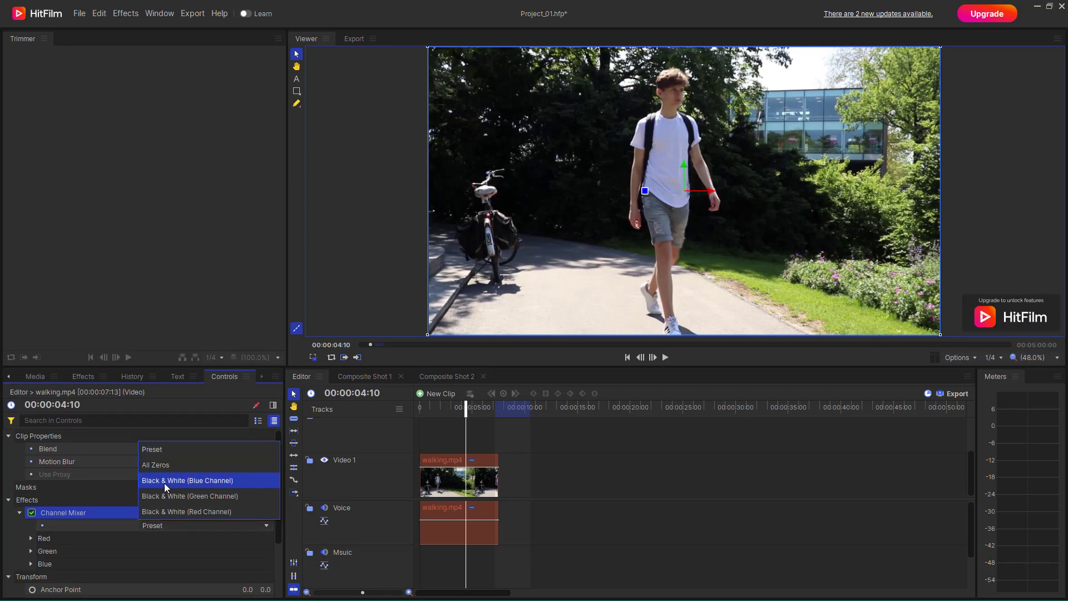
left_click(166, 480)
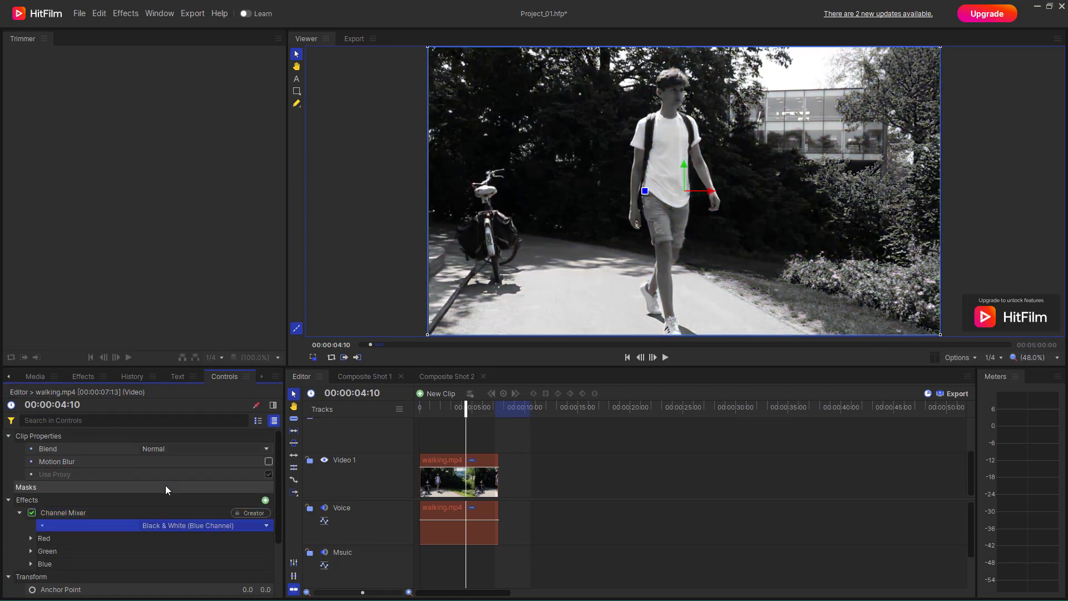
left_click(171, 526)
left_click(174, 497)
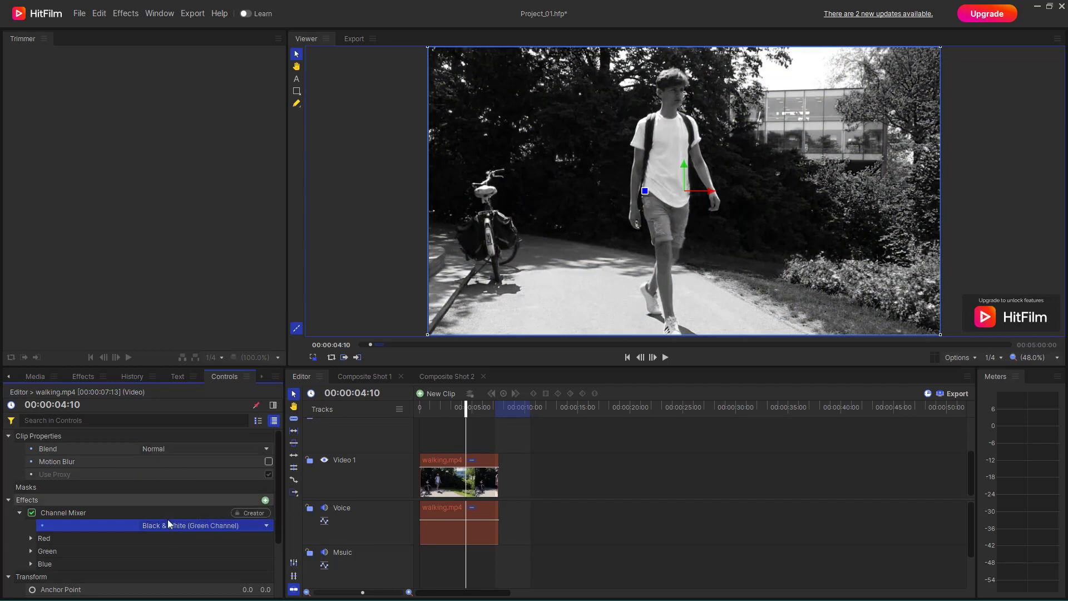
left_click(170, 527)
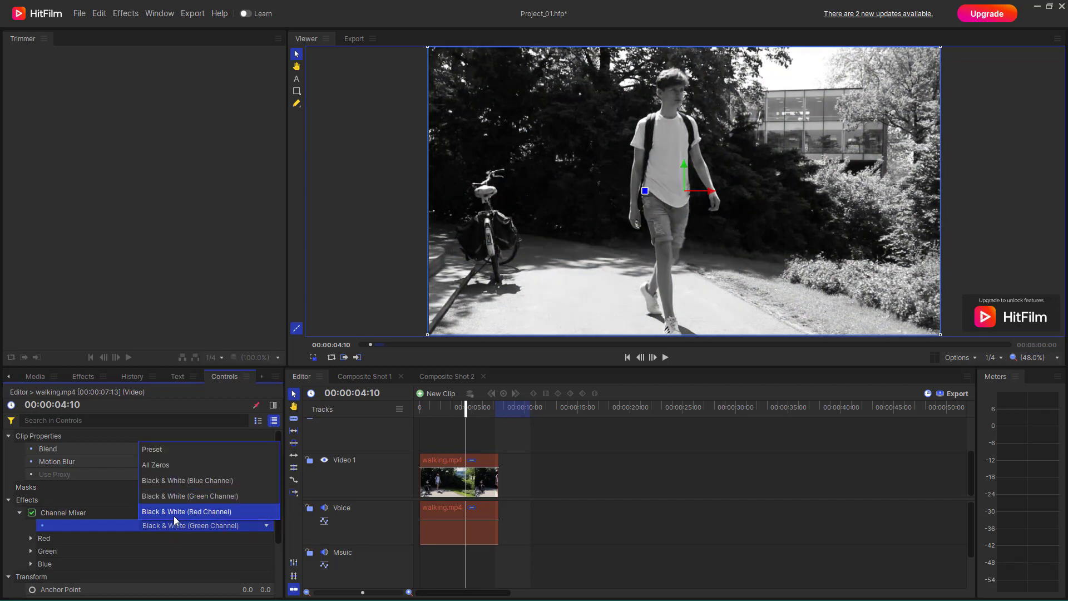
left_click(173, 464)
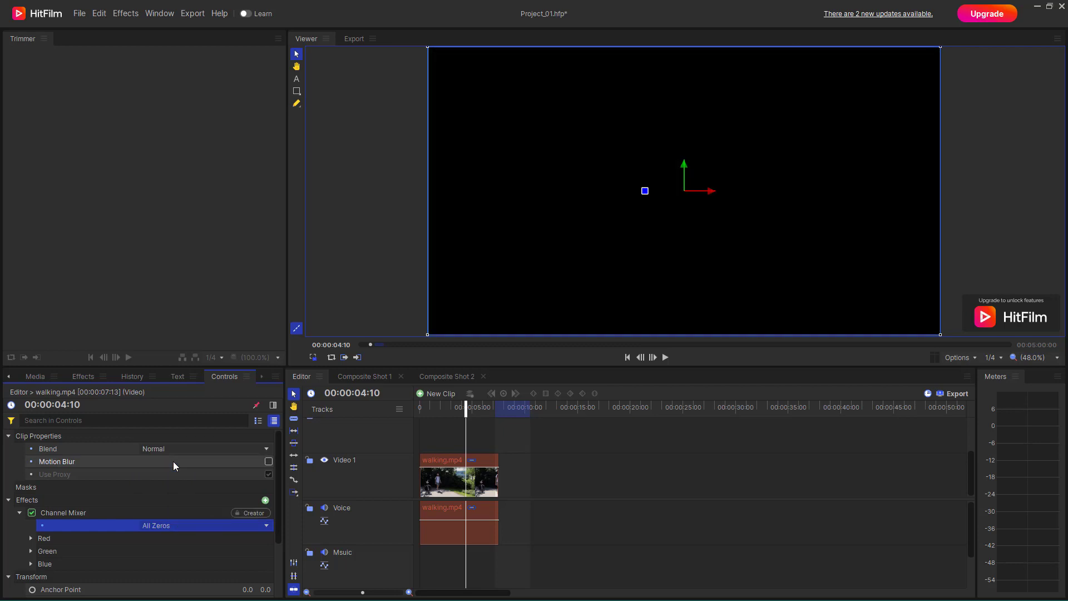
left_click(171, 529)
left_click(179, 452)
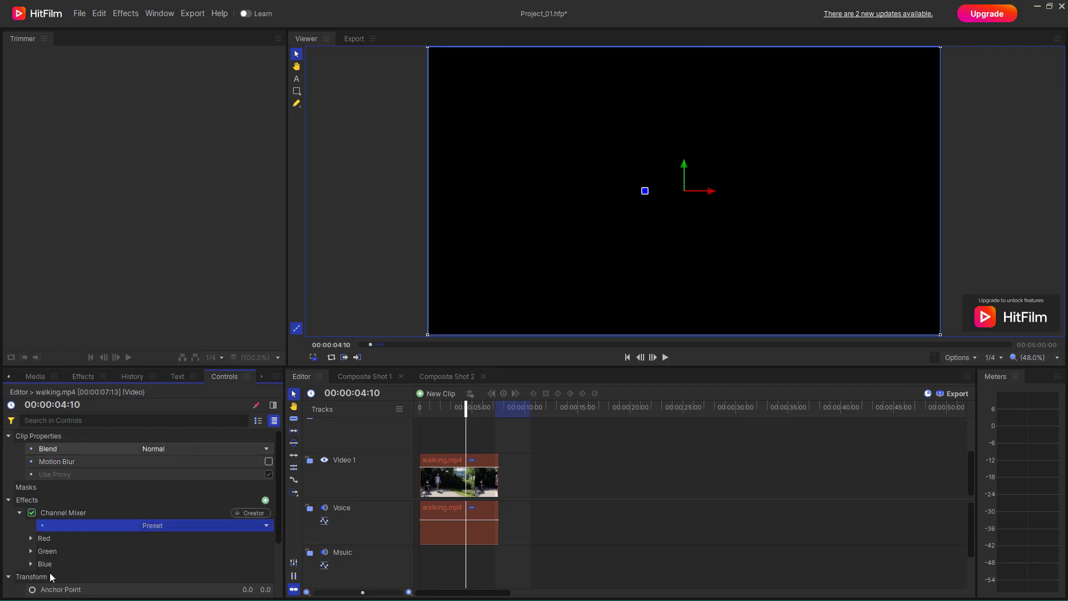
left_click(33, 538)
Raise the Red output's Red amount to about 1.96 and adjust the Green output's sliders
mouse_move(178, 550)
left_mouse_down()
mouse_move(216, 548)
mouse_move(235, 522)
mouse_move(195, 539)
mouse_move(243, 533)
mouse_move(177, 547)
mouse_move(188, 519)
mouse_move(161, 527)
mouse_move(175, 515)
mouse_move(163, 506)
mouse_move(183, 511)
mouse_move(192, 550)
mouse_move(181, 546)
left_mouse_up()
scroll(217, 548, "down", 3)
scroll(206, 531, "up", 2)
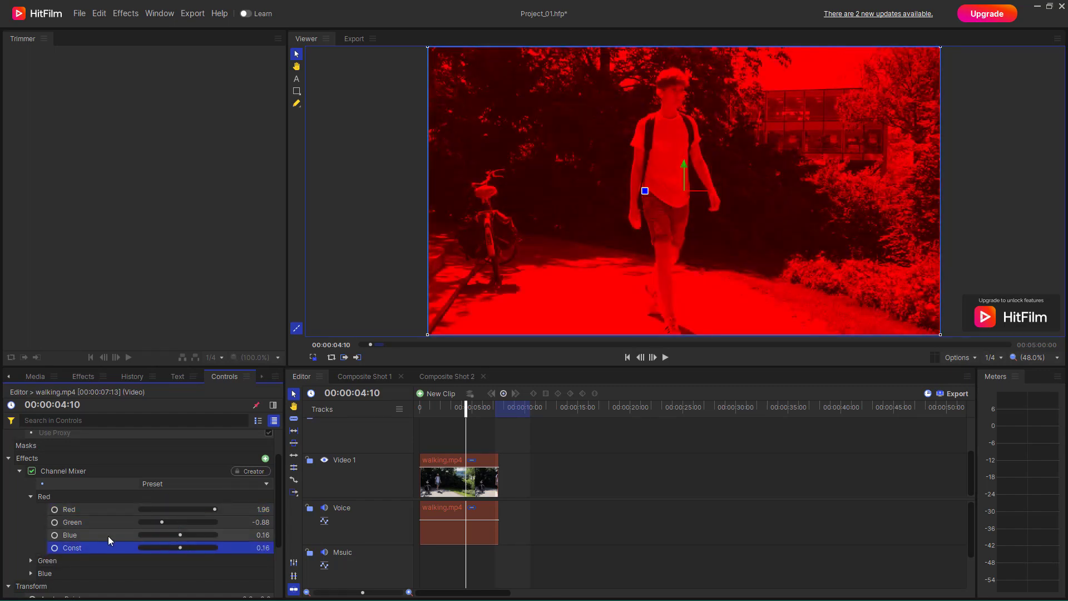
left_click(29, 560)
scroll(167, 542, "down", 3)
left_click_drag(178, 489, 139, 526)
Adjust the Blue and Green outputs' Const values and lower the Red output's Green amount
left_click(31, 540)
scroll(184, 573, "down", 1)
left_click(183, 550)
left_click_drag(194, 512, 126, 515)
scroll(124, 514, "down", 3)
left_click(116, 527)
scroll(120, 524, "up", 3)
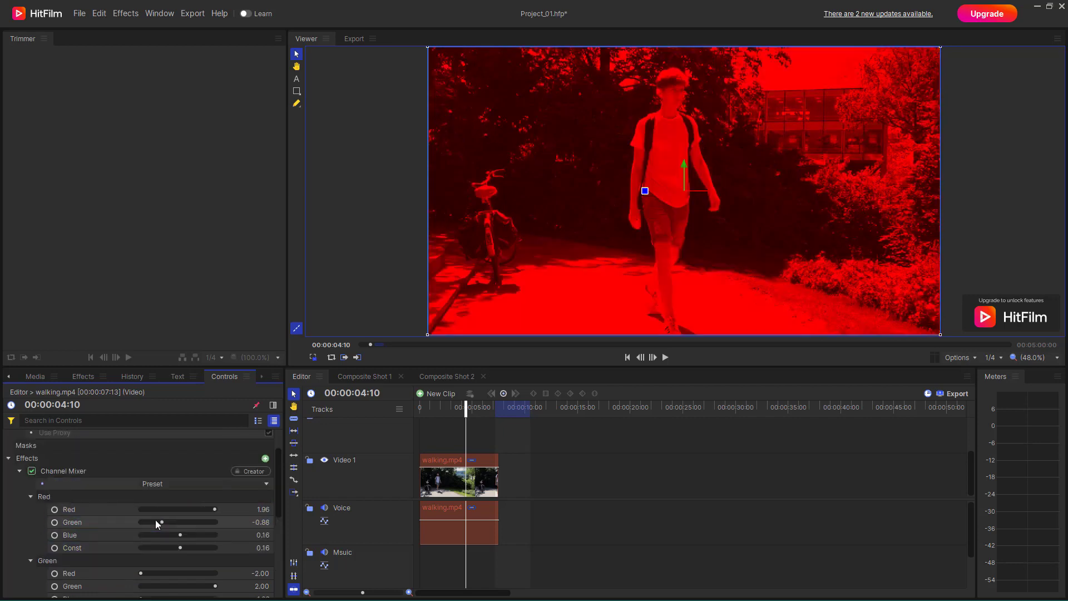
left_click_drag(161, 520, 178, 555)
Set the Green output's Const to -0.08 and the Blue output's Green 0.04, Red 0.36
scroll(162, 531, "down", 1)
left_click(176, 571)
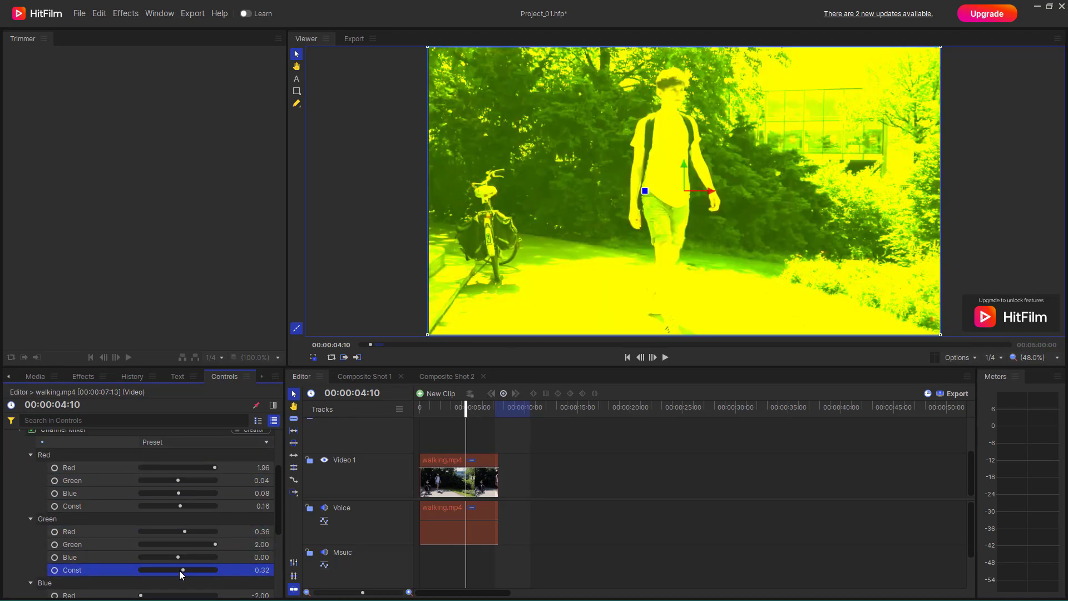
scroll(176, 572, "down", 2)
left_click(178, 523)
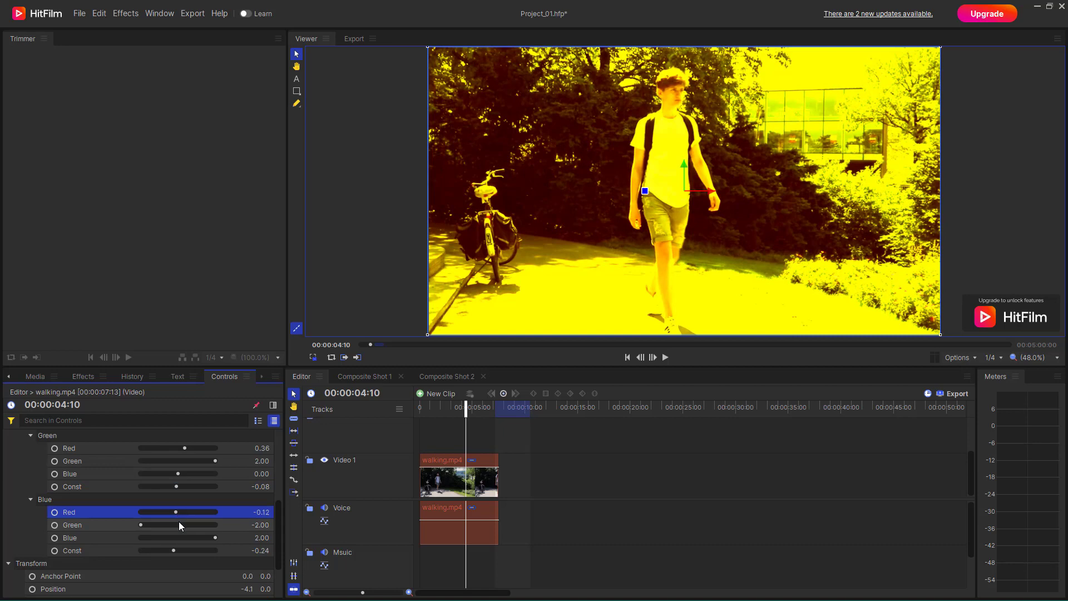
left_click(175, 512)
left_click_drag(186, 513, 185, 511)
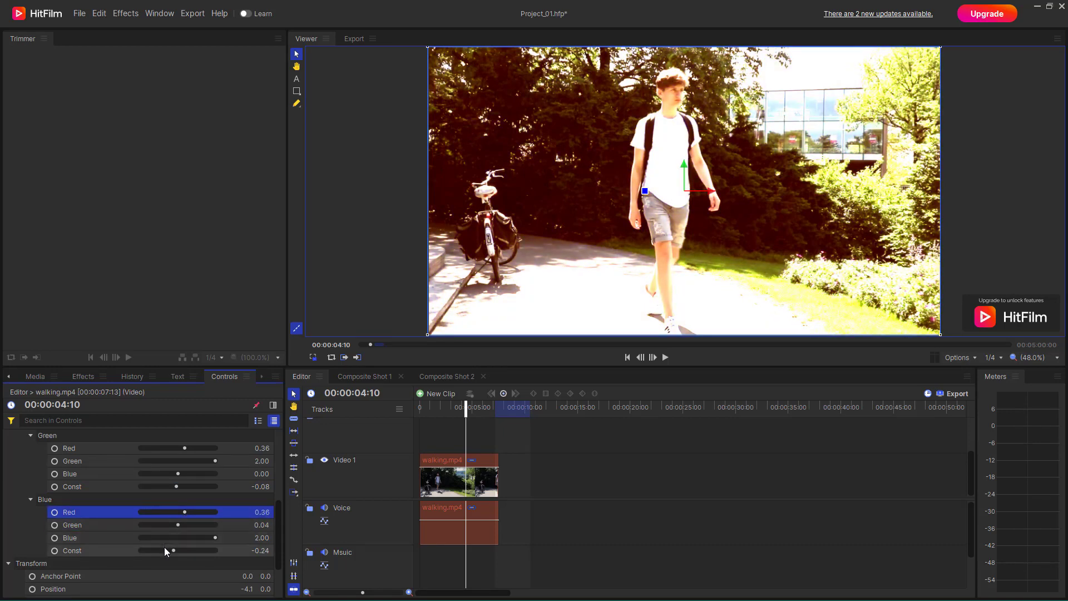
scroll(195, 499, "up", 3)
scroll(129, 532, "down", 3)
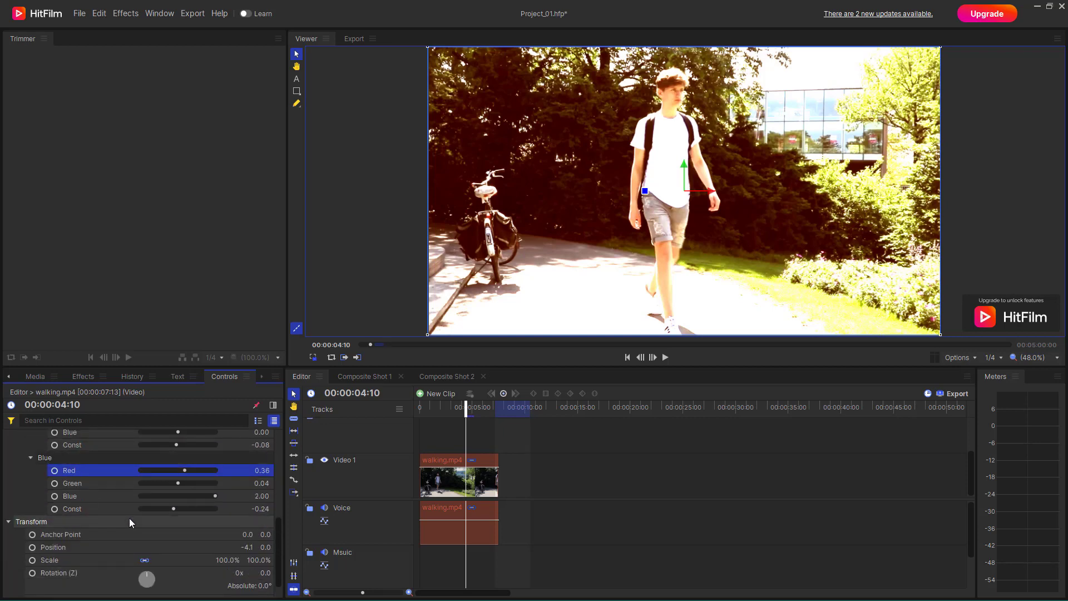